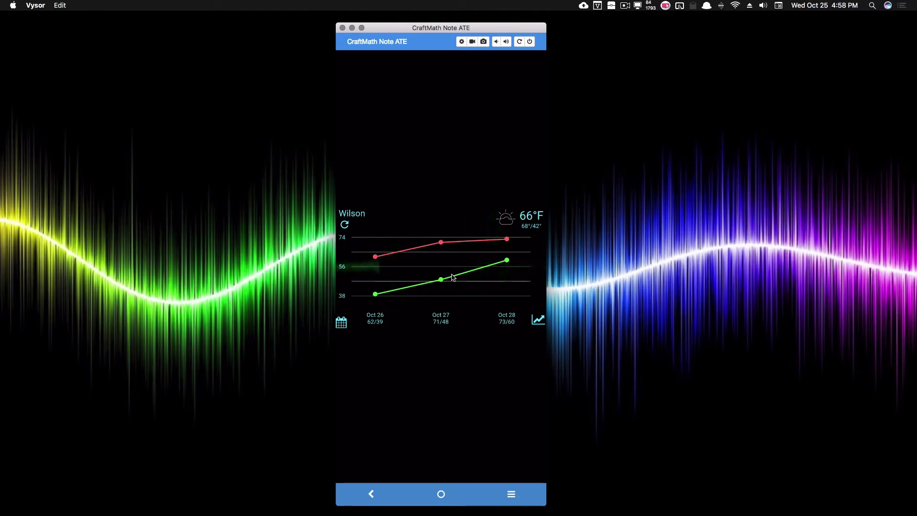
# Cycle the Oct 26–28 forecast chart through bar and line-bar modes, ending on plain red and green bars.
pyautogui.click(537, 321)
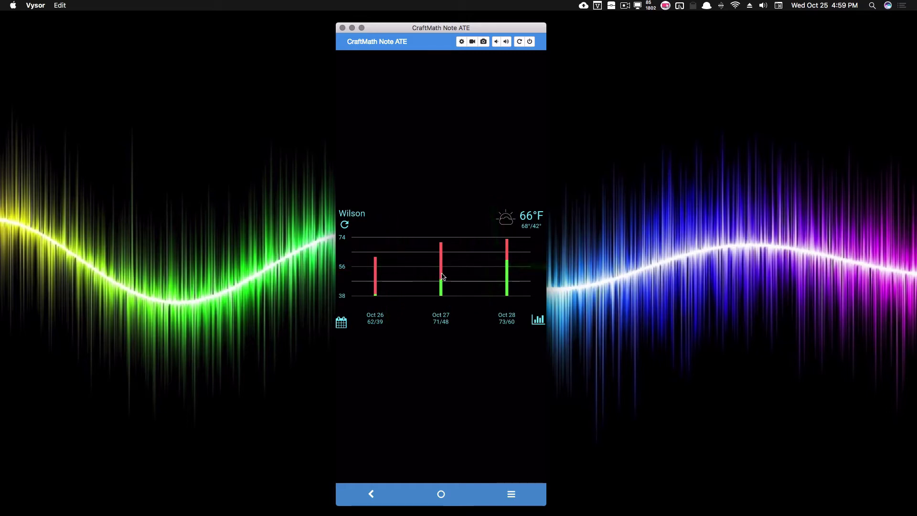
pyautogui.click(539, 322)
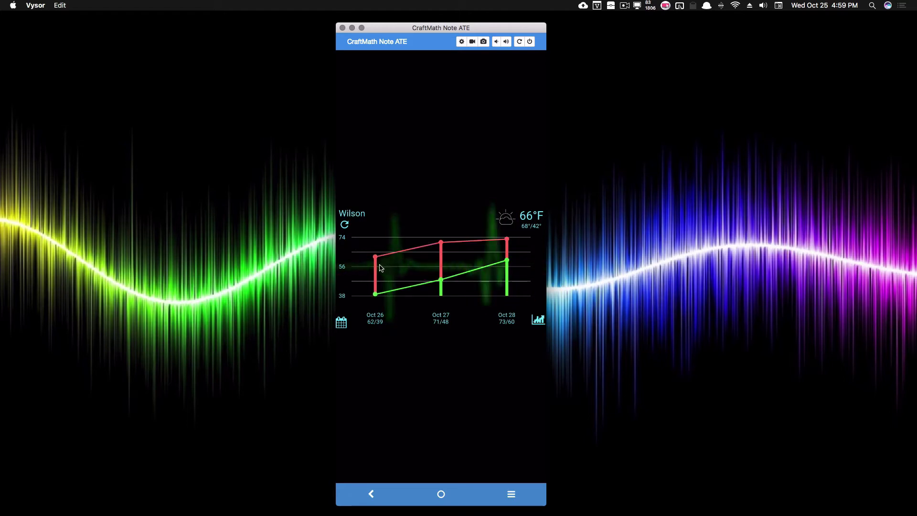
pyautogui.click(539, 321)
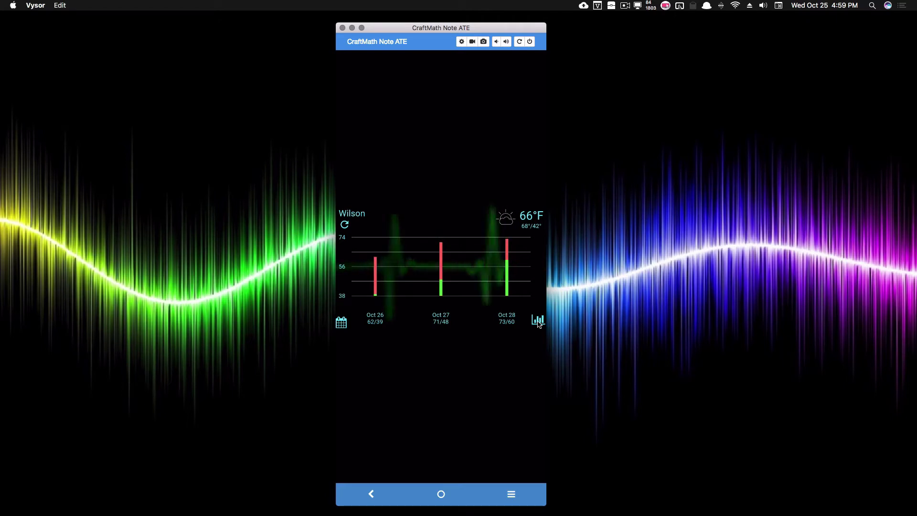
# Switch to the hourly 6PM–5AM forecast and cycle line-bar and line modes back to yellow bars.
pyautogui.click(342, 323)
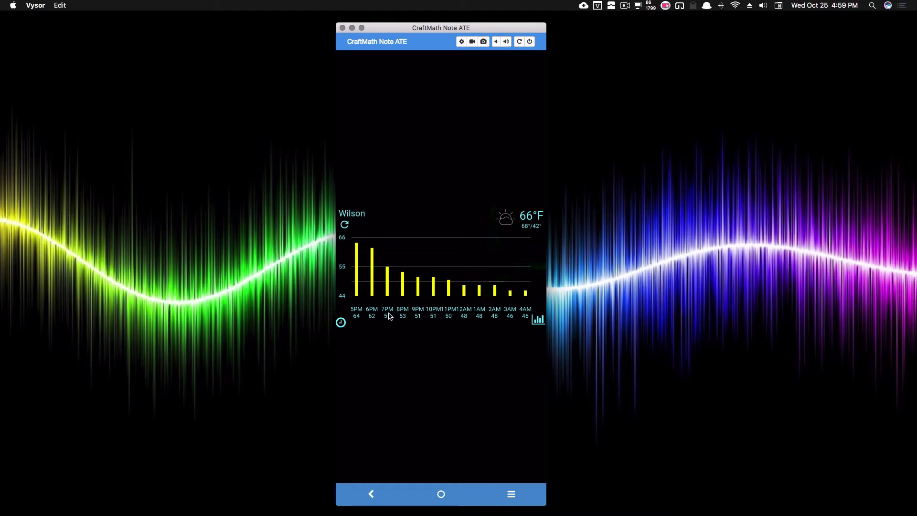
pyautogui.click(536, 322)
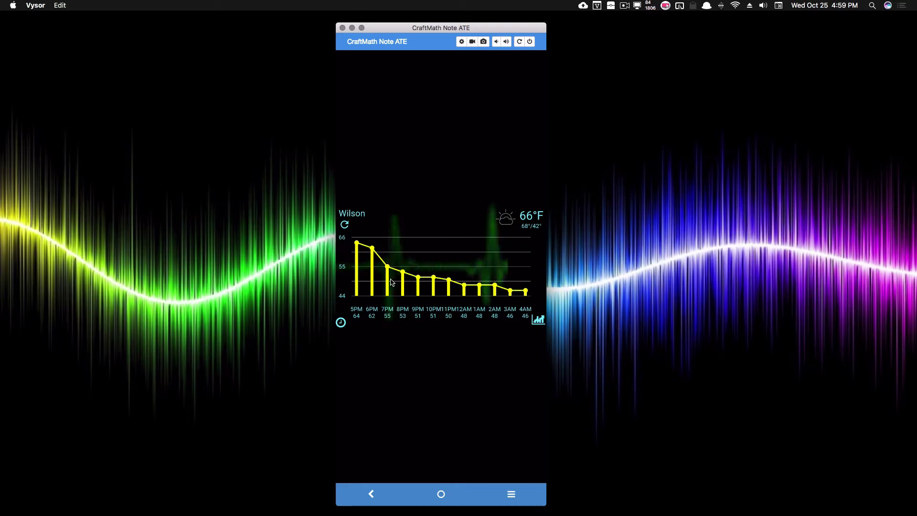
pyautogui.click(540, 322)
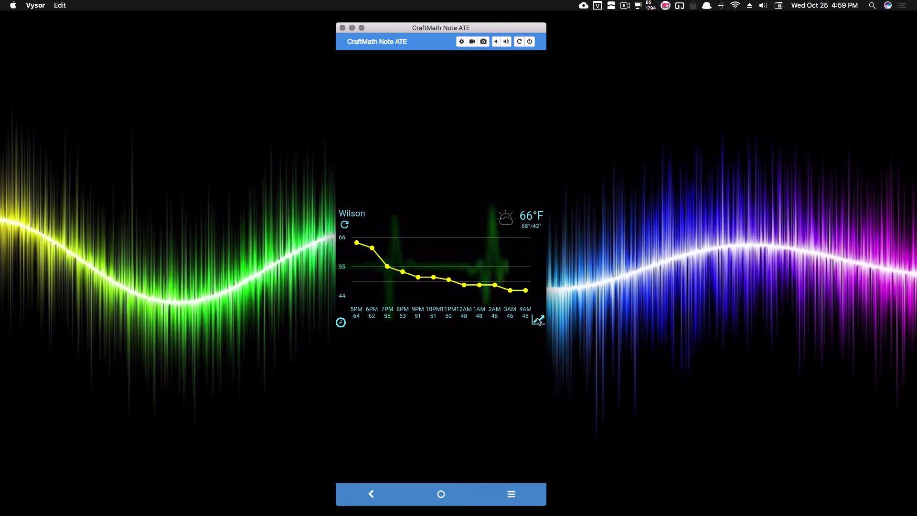
pyautogui.click(539, 321)
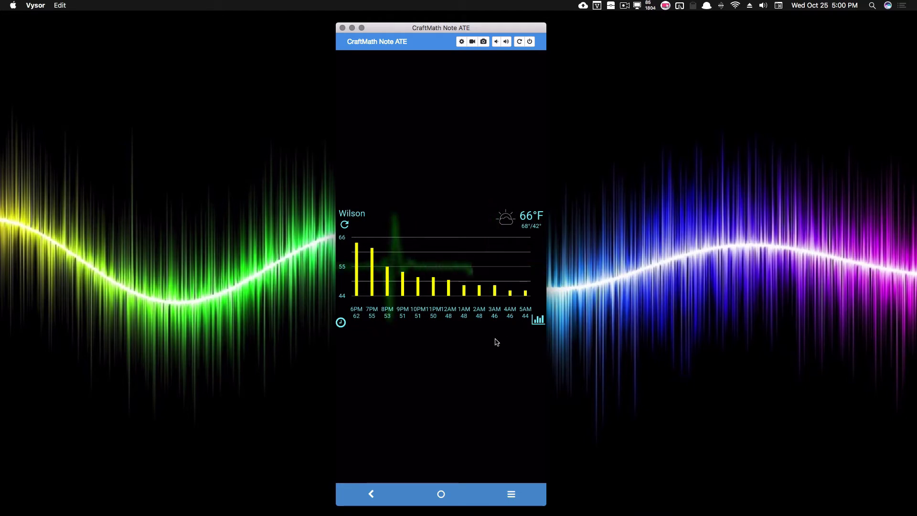
# Open the wallpaper in the editor, select 3Day 12Hour LineBar Precise and browse its GLOBALS list.
pyautogui.click(485, 428)
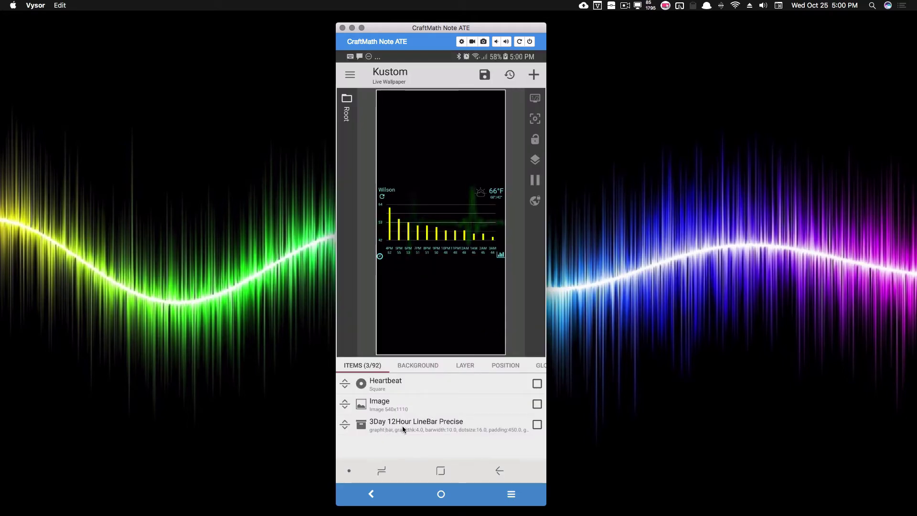
pyautogui.click(440, 423)
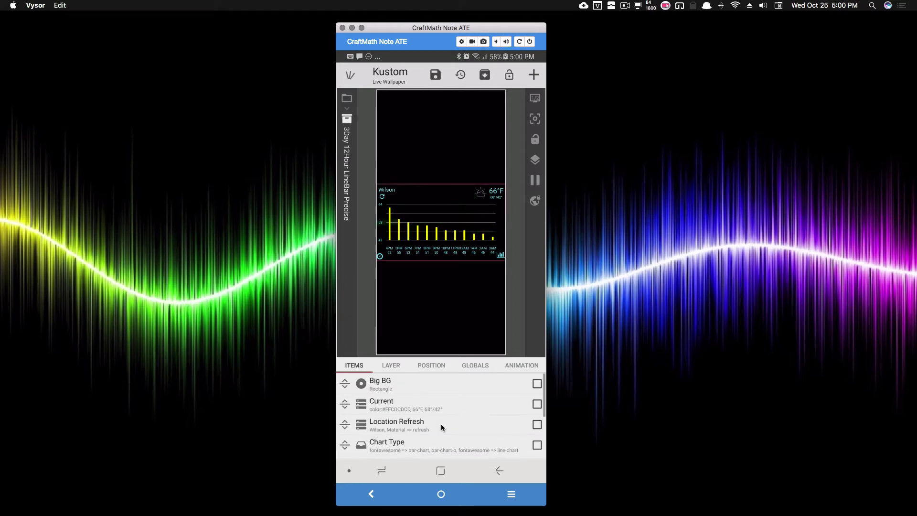
pyautogui.click(477, 365)
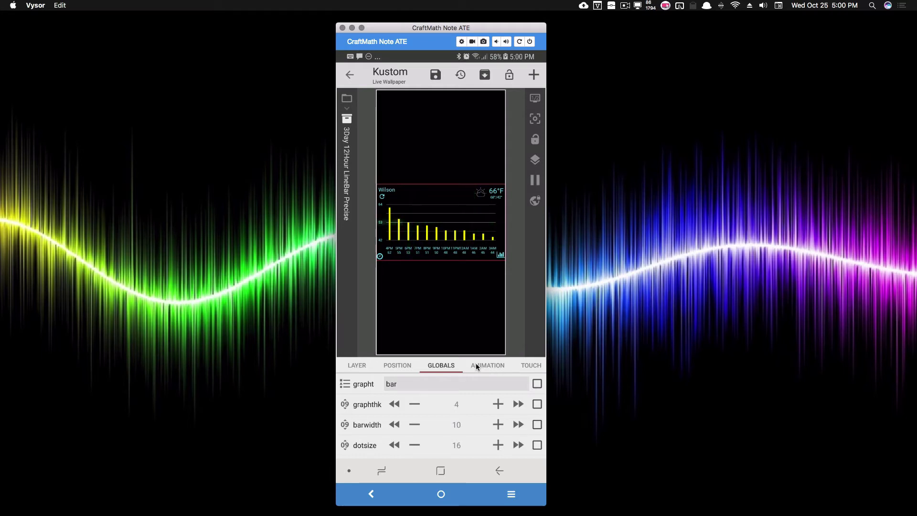
pyautogui.scroll(-15, 428, 417)
pyautogui.scroll(-8, 428, 417)
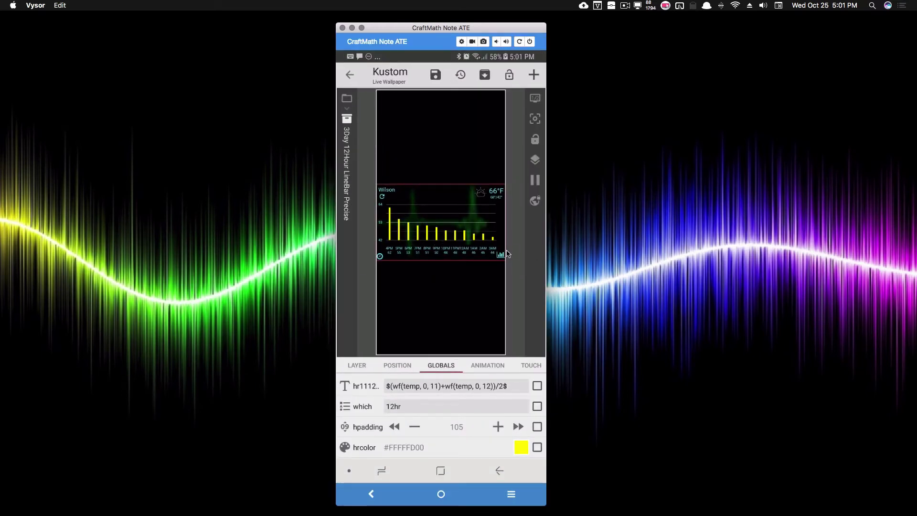
# Switch the editor preview to the 3-day view and scroll the Globals list to 3daymax.
pyautogui.click(380, 257)
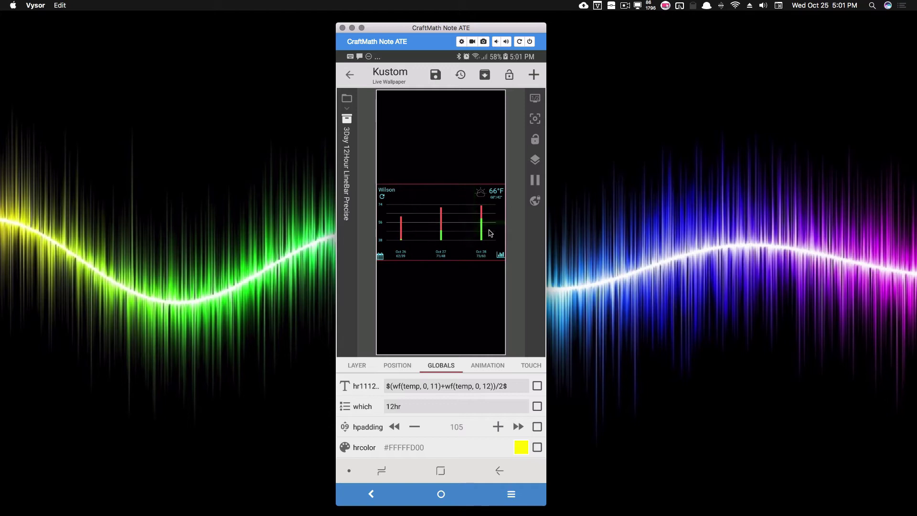
pyautogui.scroll(3, 405, 243)
pyautogui.scroll(-5, 434, 413)
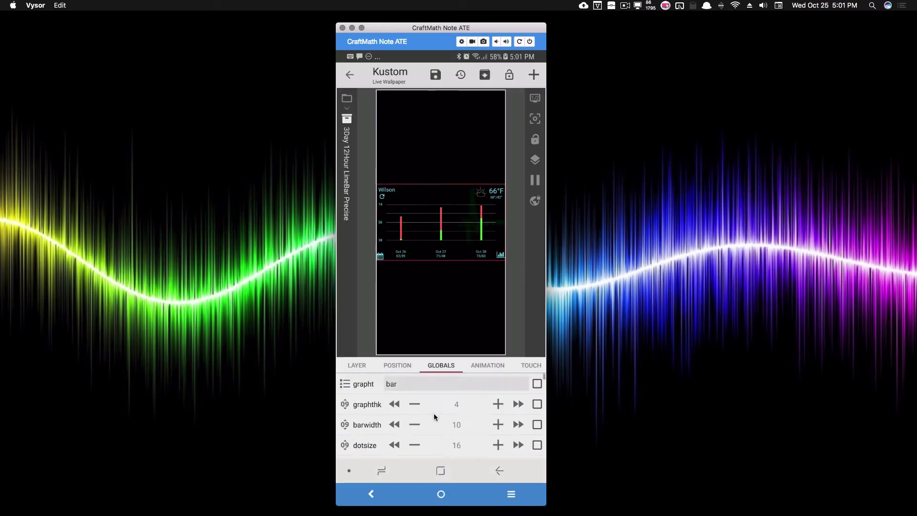
pyautogui.scroll(-10, 434, 414)
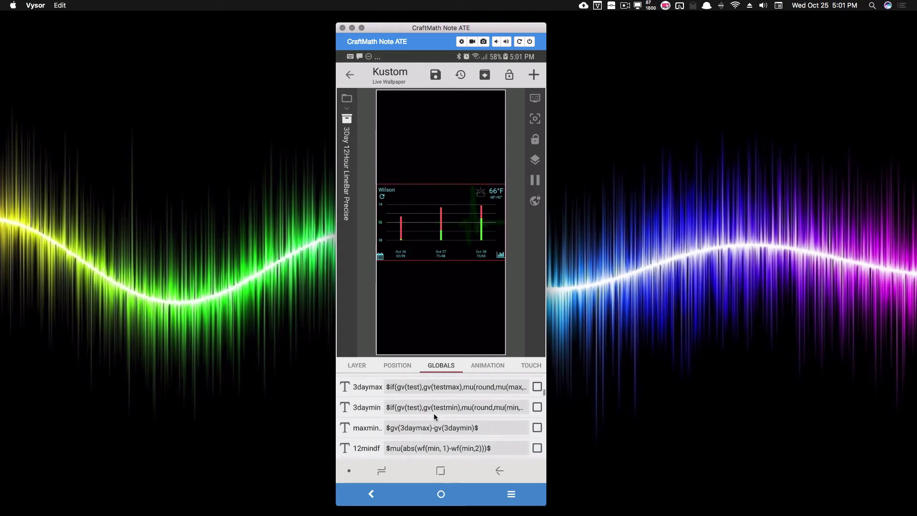
pyautogui.scroll(2, 433, 414)
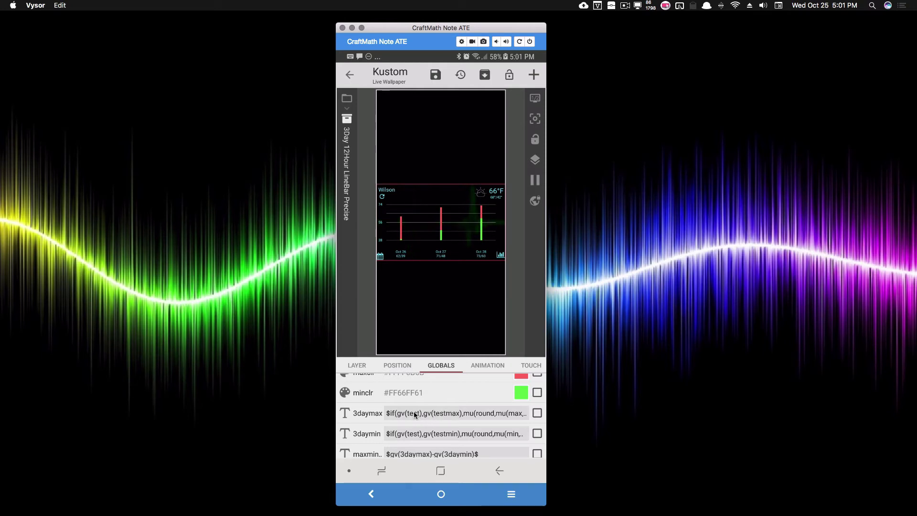
# Change the 3daymax formula's +1 offset to +5 and save it.
pyautogui.click(422, 413)
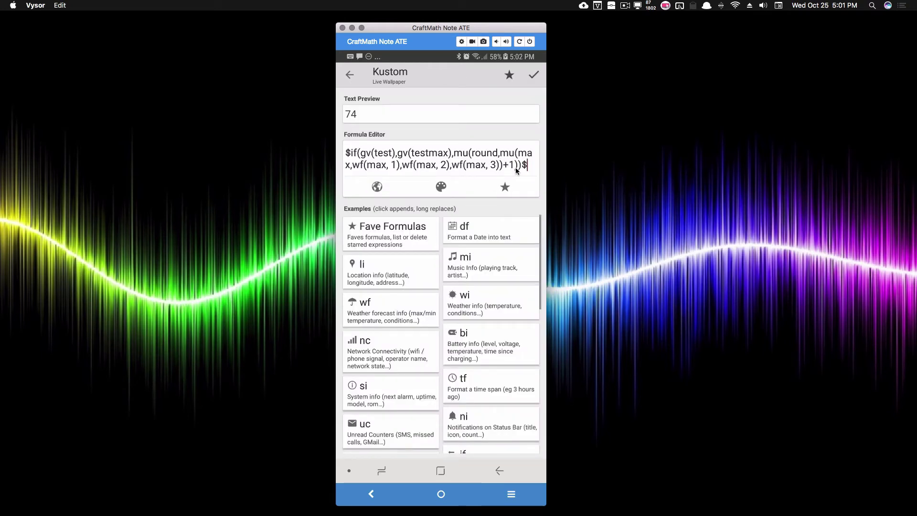
pyautogui.click(515, 167)
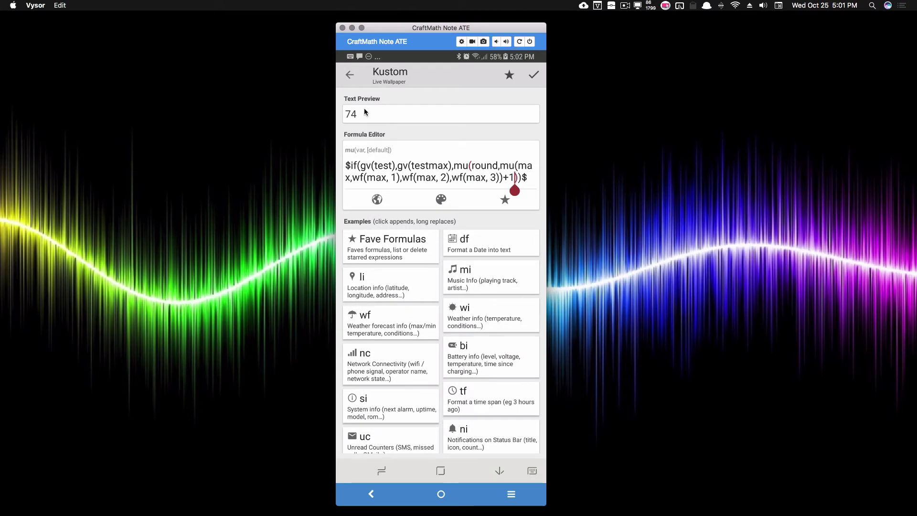
pyautogui.press('BackSpace')
pyautogui.write('5')
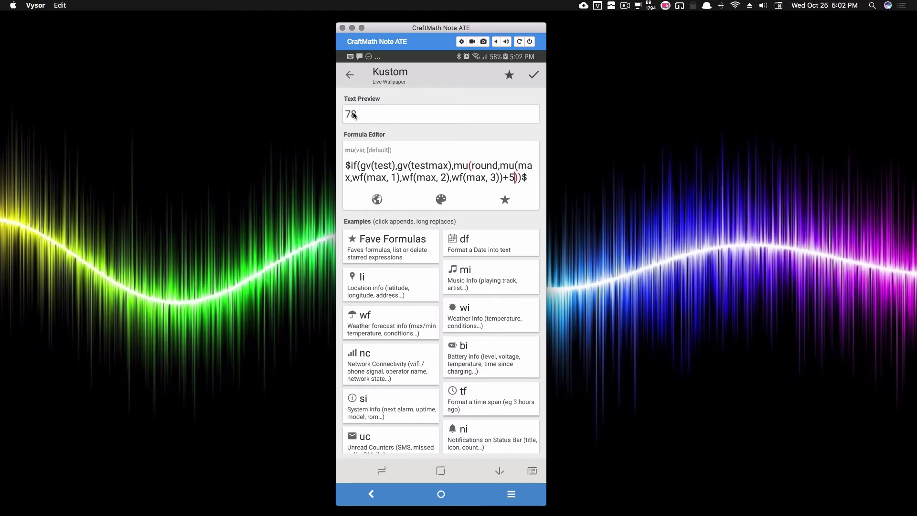
pyautogui.click(534, 77)
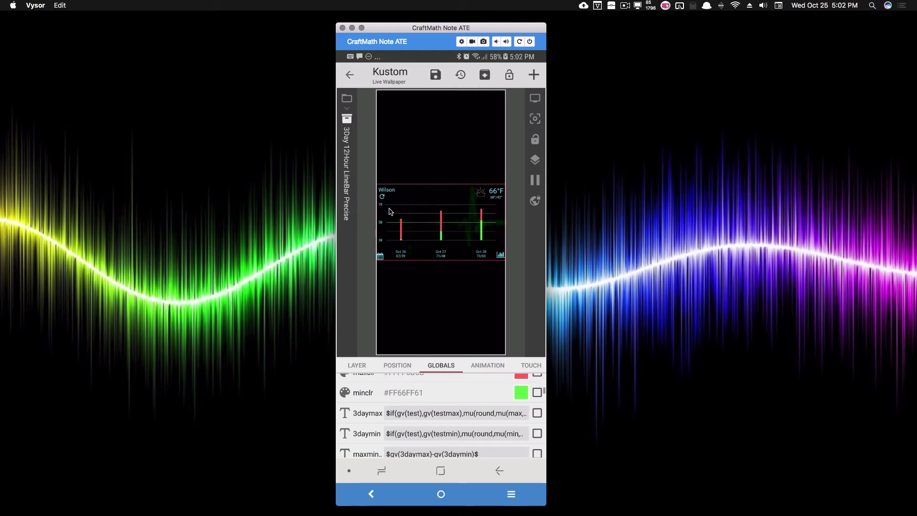
# Open the 3daymin formula and delete the 1 from its -1 offset.
pyautogui.click(419, 432)
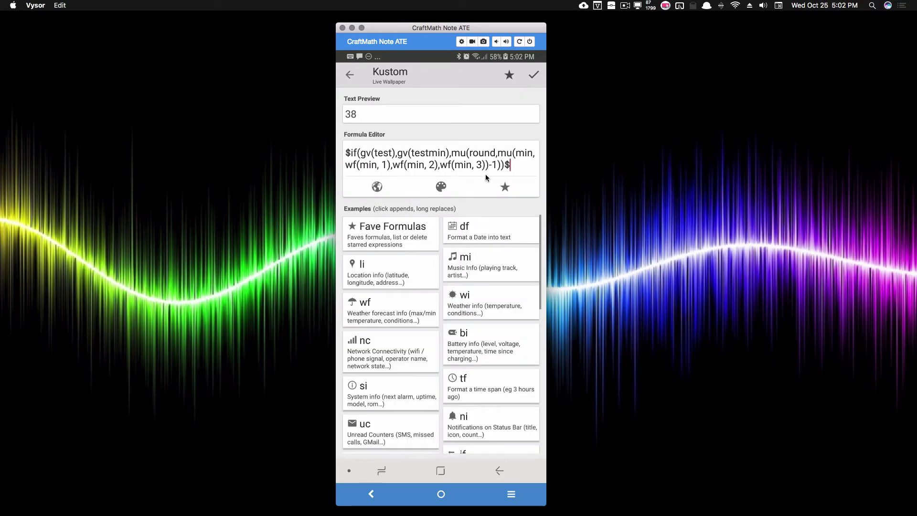
pyautogui.click(496, 165)
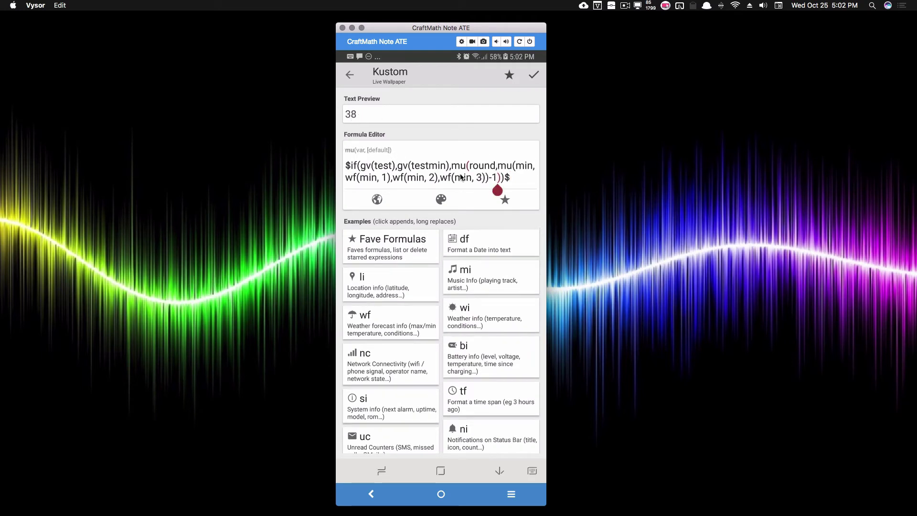
pyautogui.press('BackSpace')
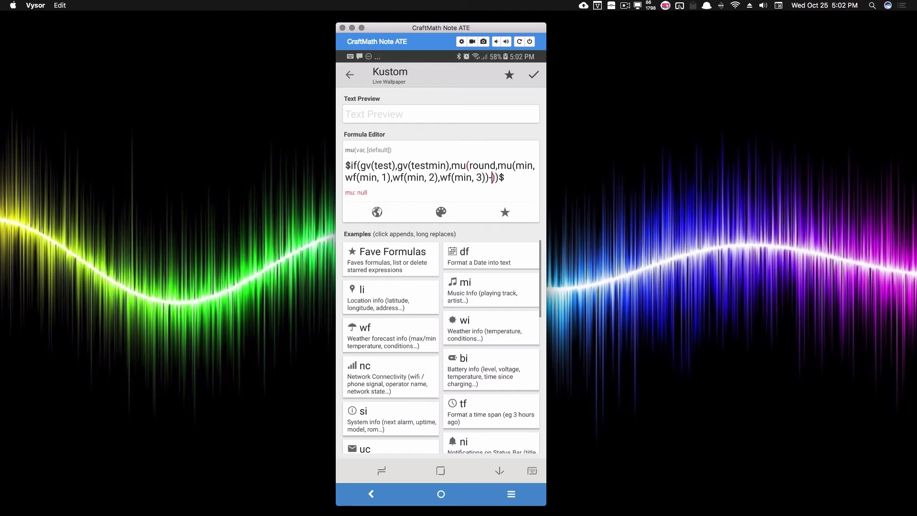
# Finish the 3daymin offset as -5 and save the formula.
pyautogui.write('5')
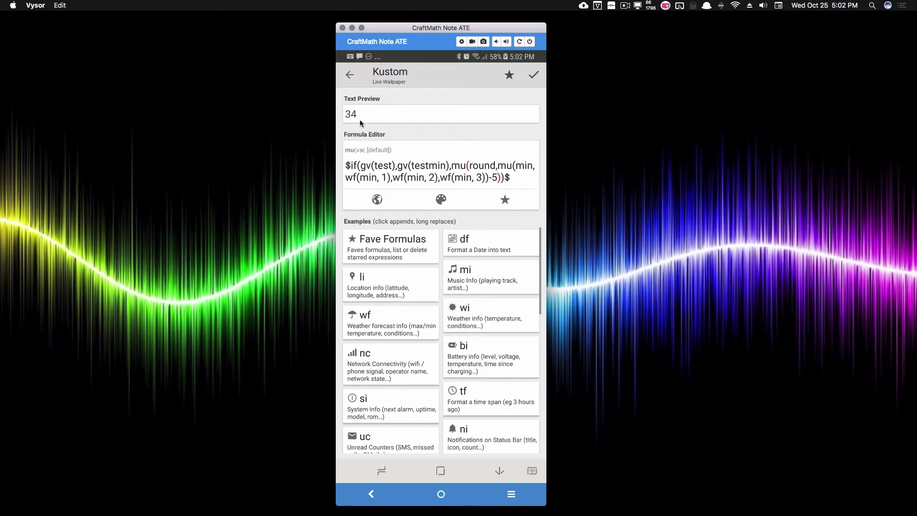
pyautogui.click(532, 77)
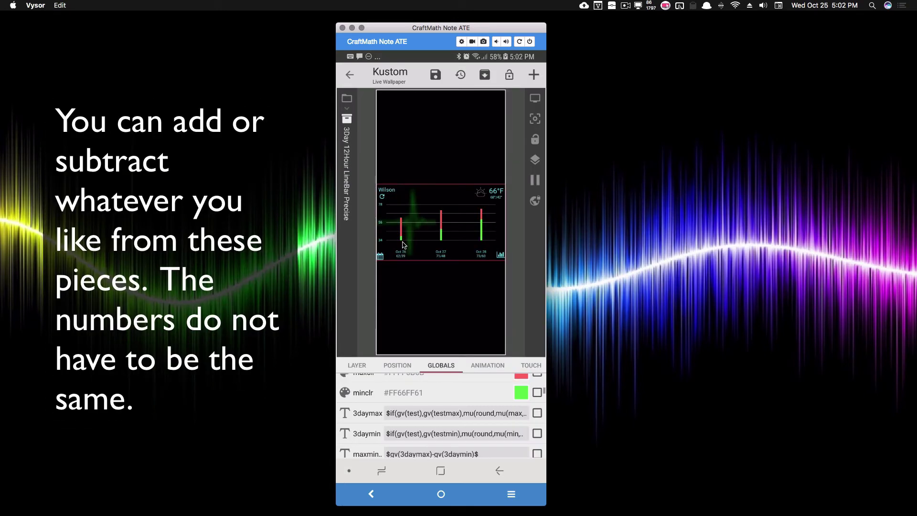
pyautogui.tripleClick(402, 243)
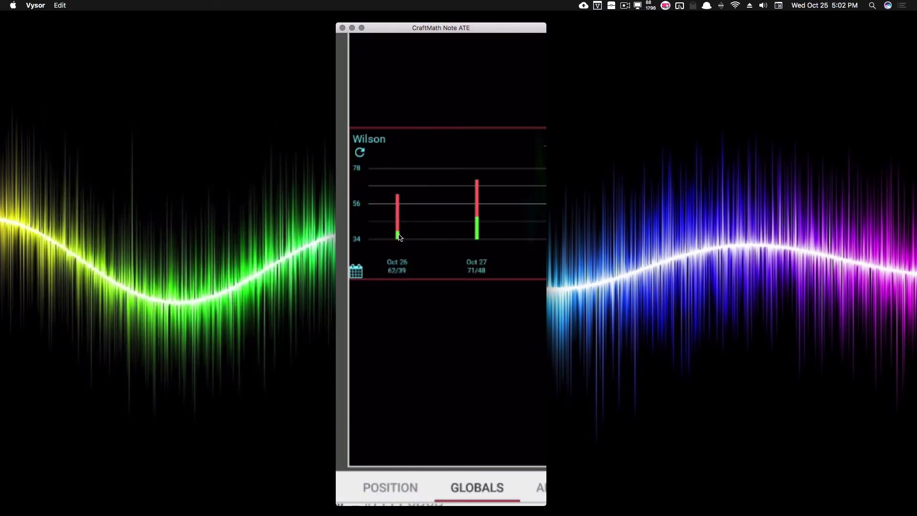
pyautogui.tripleClick(400, 238)
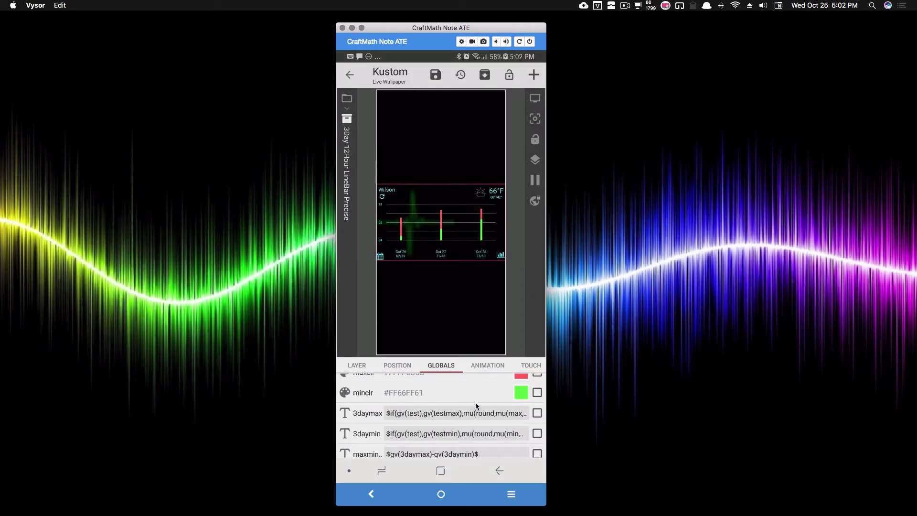
# Set the bgcolor global to solid grey #FF5A5A5A.
pyautogui.scroll(5, 475, 402)
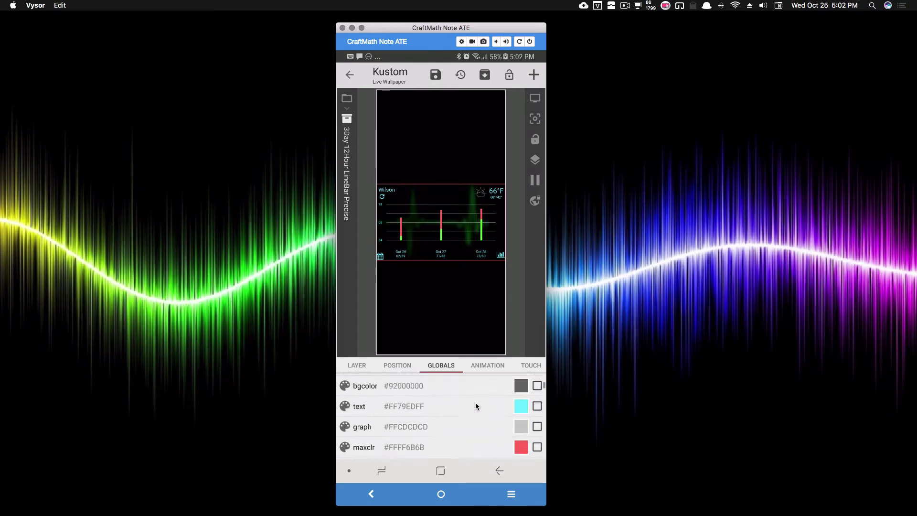
pyautogui.click(520, 393)
pyautogui.click(469, 444)
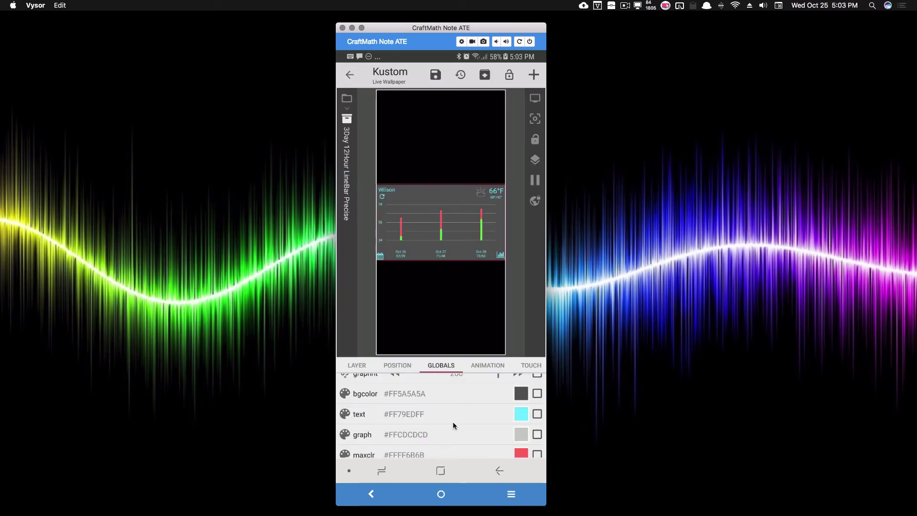
# Show the graph as lines only and thin the graphthk line thickness to 4.
pyautogui.scroll(5, 453, 423)
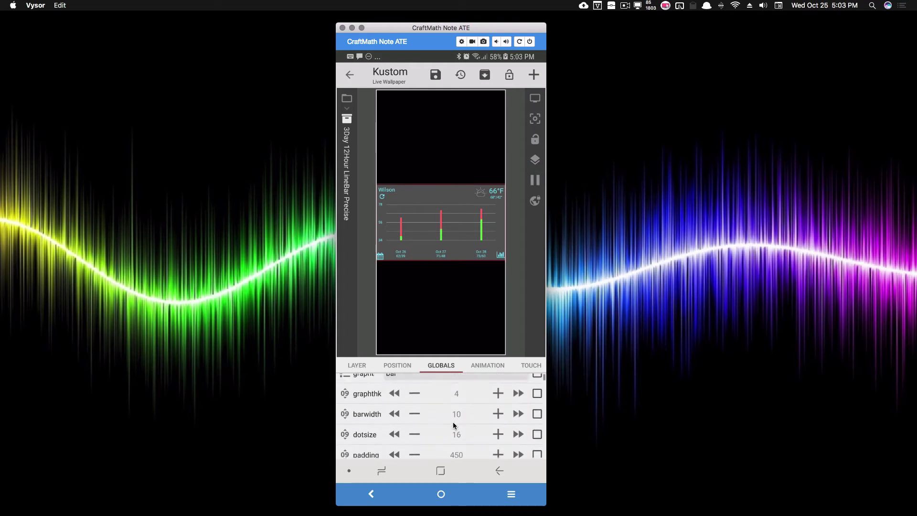
pyautogui.scroll(1, 453, 423)
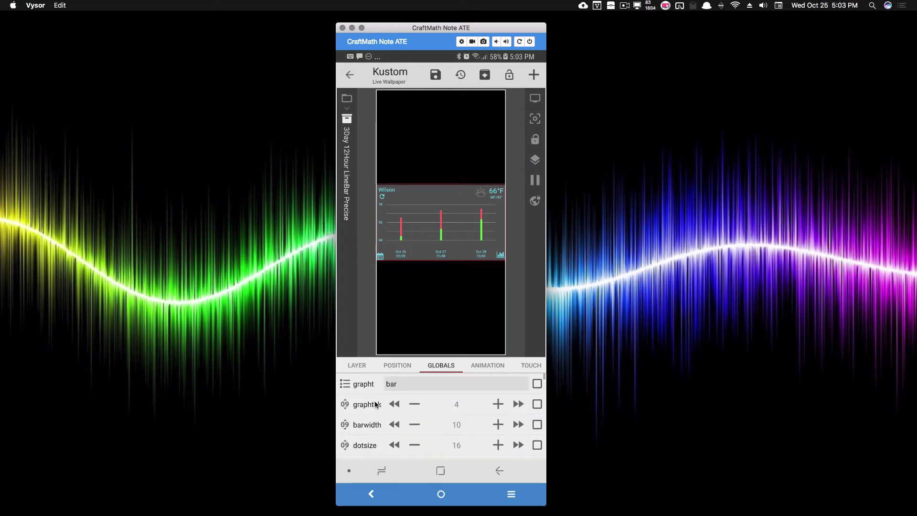
pyautogui.click(501, 256)
pyautogui.click(501, 256)
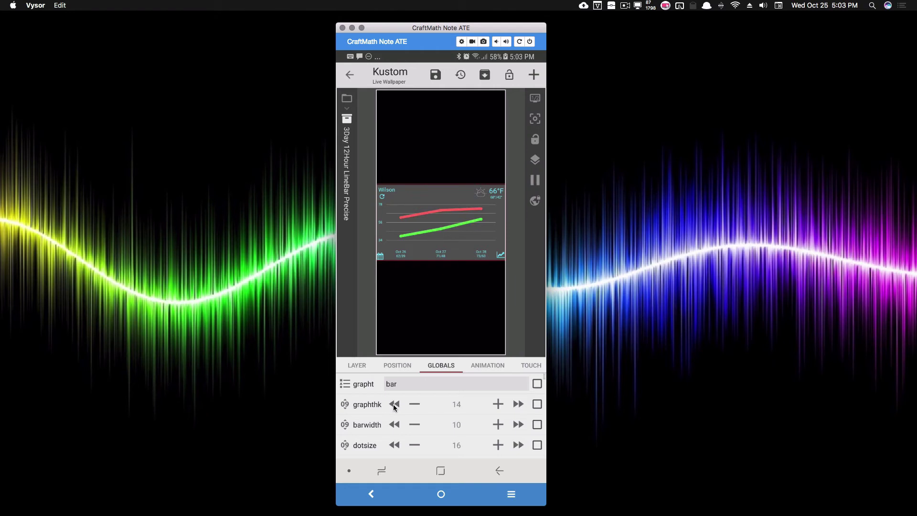
pyautogui.click(394, 406)
# Return the graph to bars and widen barwidth from 20 to 30.
pyautogui.click(501, 256)
pyautogui.click(518, 424)
pyautogui.click(517, 424)
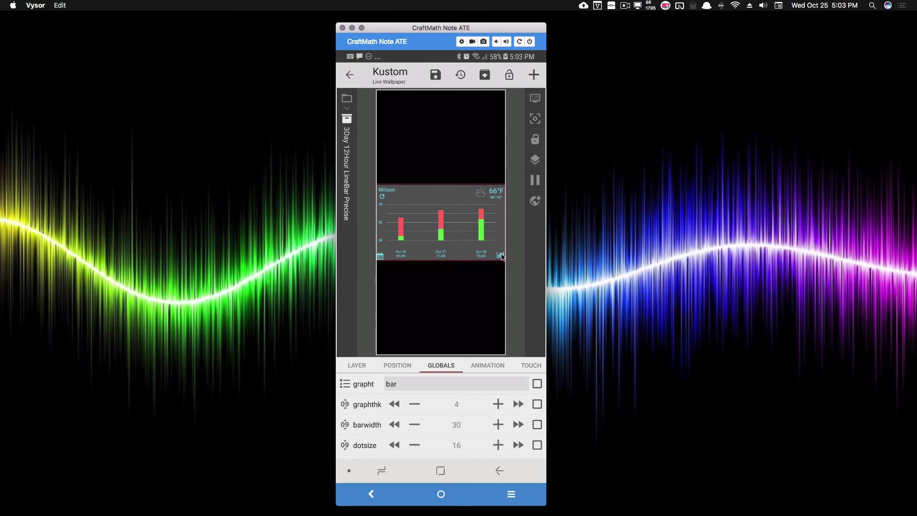
# Switch the chart to lines only and enlarge dotsize from 16 to 26.
pyautogui.click(501, 256)
pyautogui.click(500, 256)
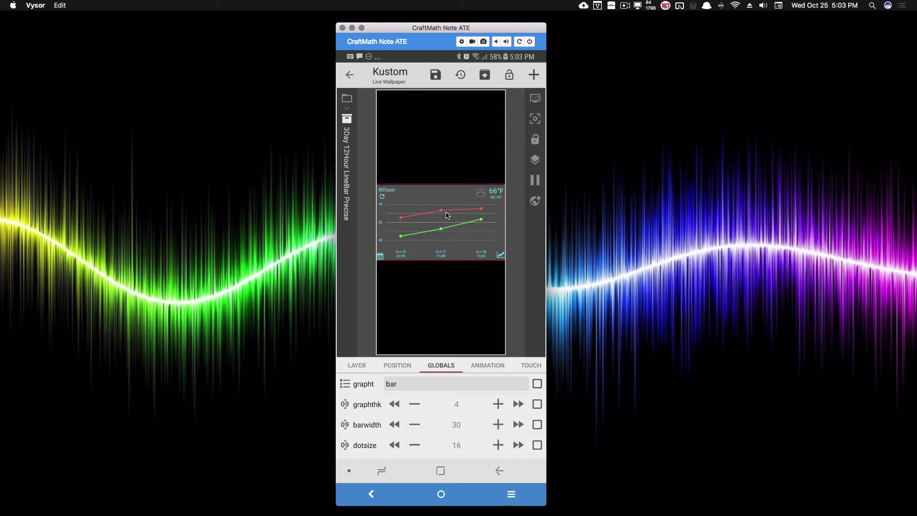
pyautogui.click(517, 445)
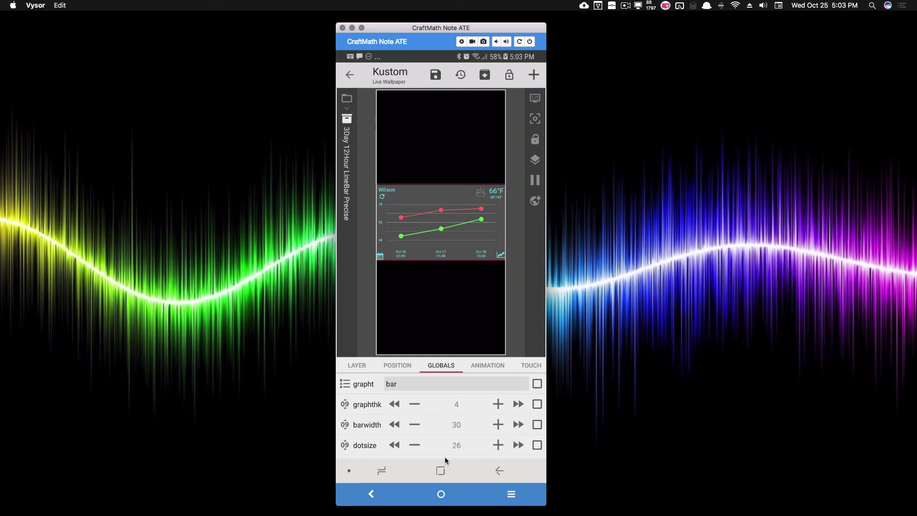
# Try padding values 410 and 350, then raise padding through 440 and 460 to 480.
pyautogui.scroll(-2, 428, 420)
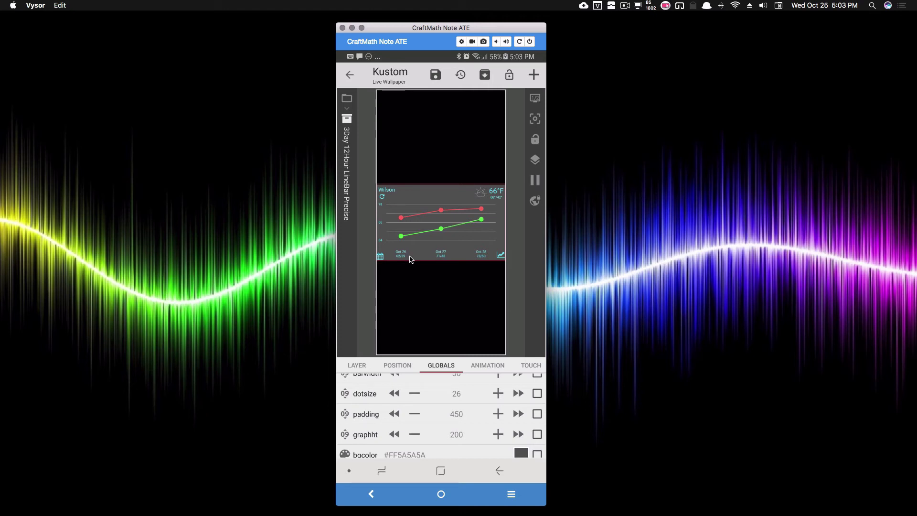
pyautogui.click(394, 414)
pyautogui.click(395, 414)
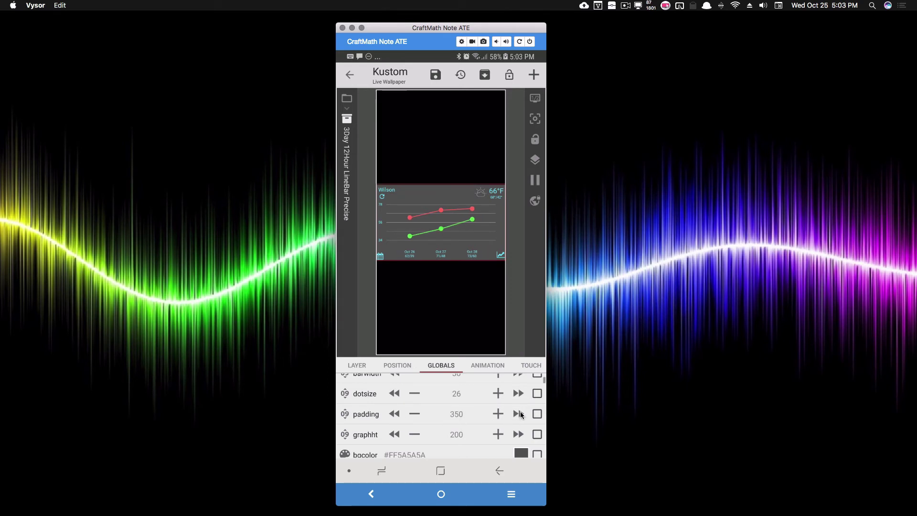
pyautogui.click(519, 413)
pyautogui.click(519, 414)
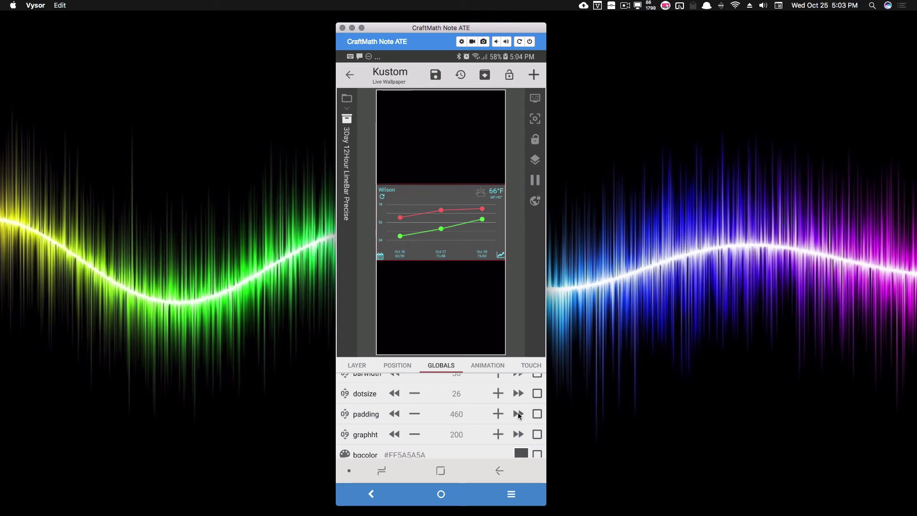
pyautogui.click(518, 413)
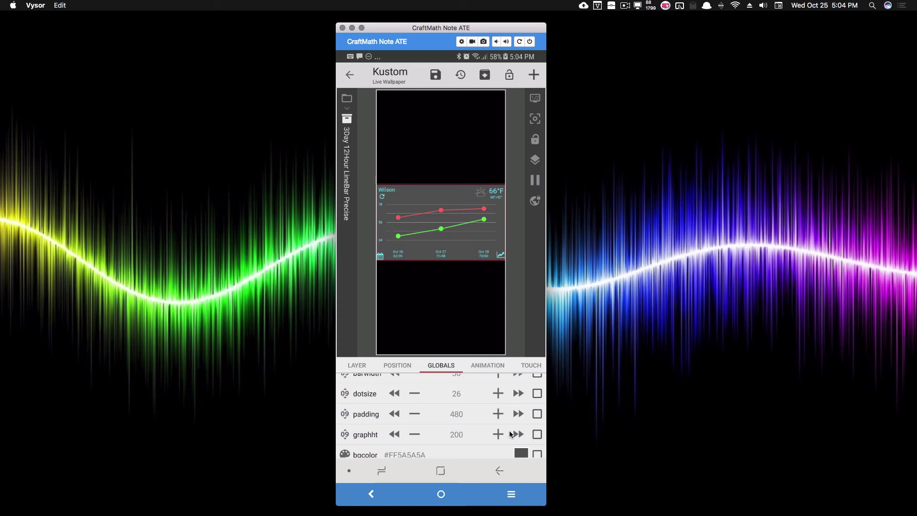
# Increase the graphht global from 200 through 230 up to 270.
pyautogui.click(517, 434)
pyautogui.click(517, 434)
pyautogui.click(517, 434)
pyautogui.click(517, 434)
pyautogui.click(517, 434)
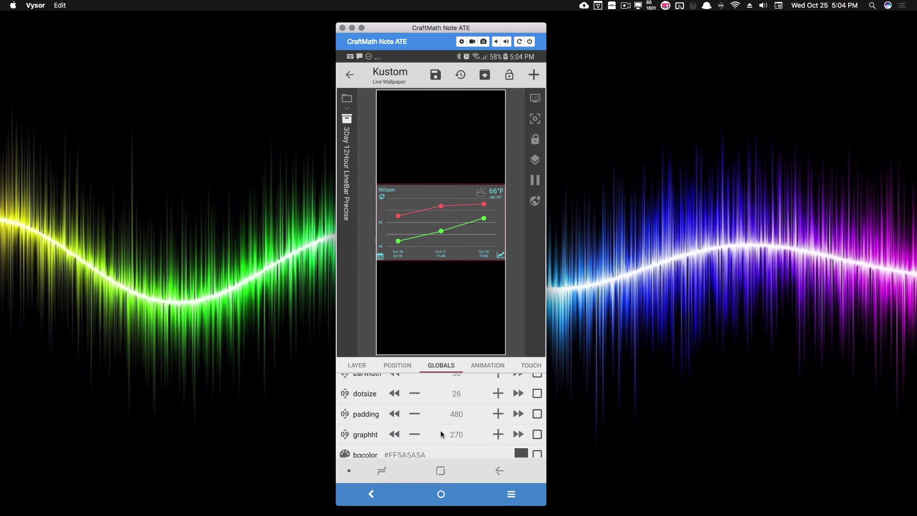
# Scroll down to the wholeht global and raise it from 420 to 480.
pyautogui.scroll(-3, 441, 432)
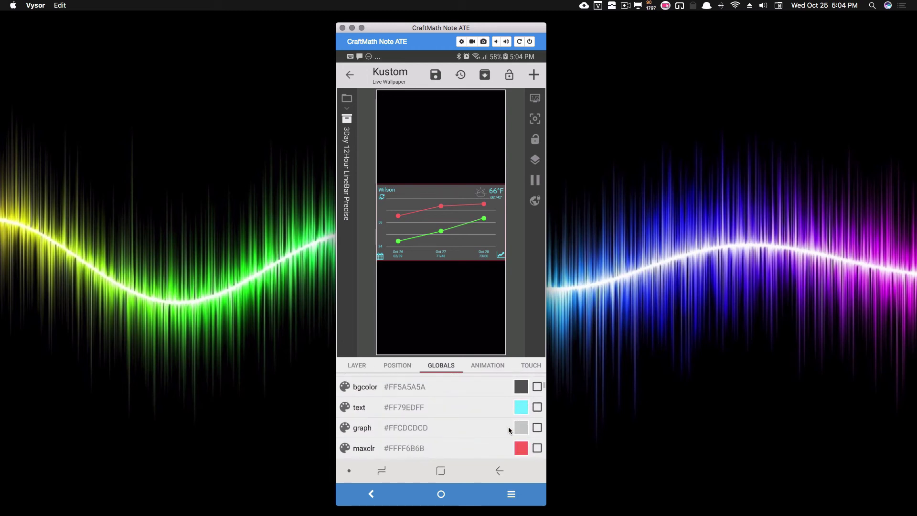
pyautogui.scroll(-10, 501, 429)
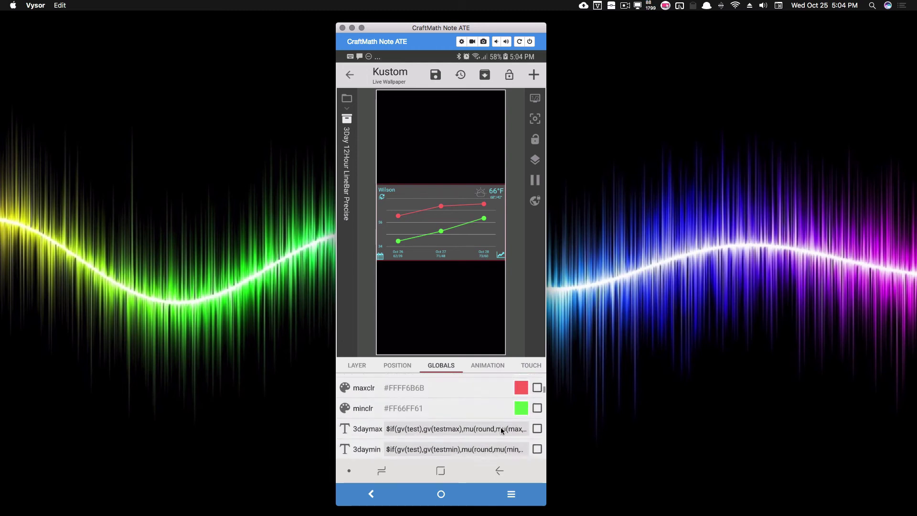
pyautogui.scroll(-5, 501, 429)
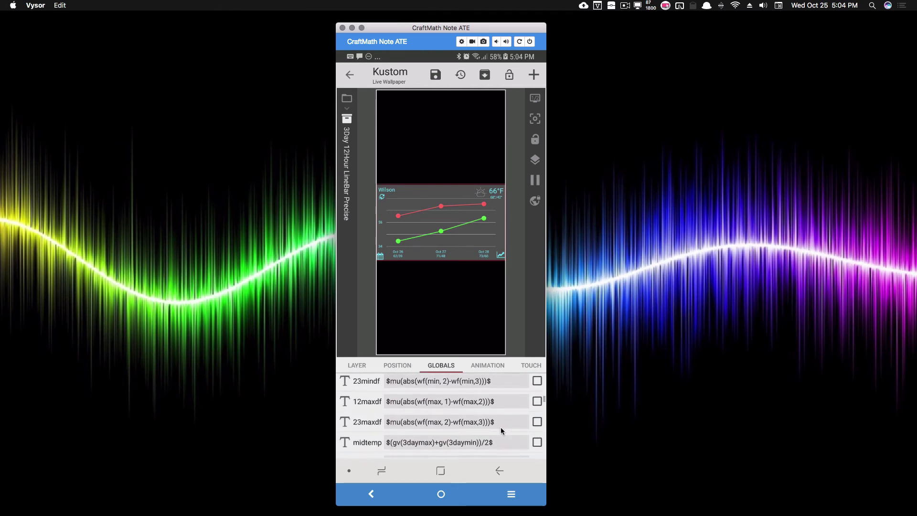
pyautogui.scroll(-5, 501, 429)
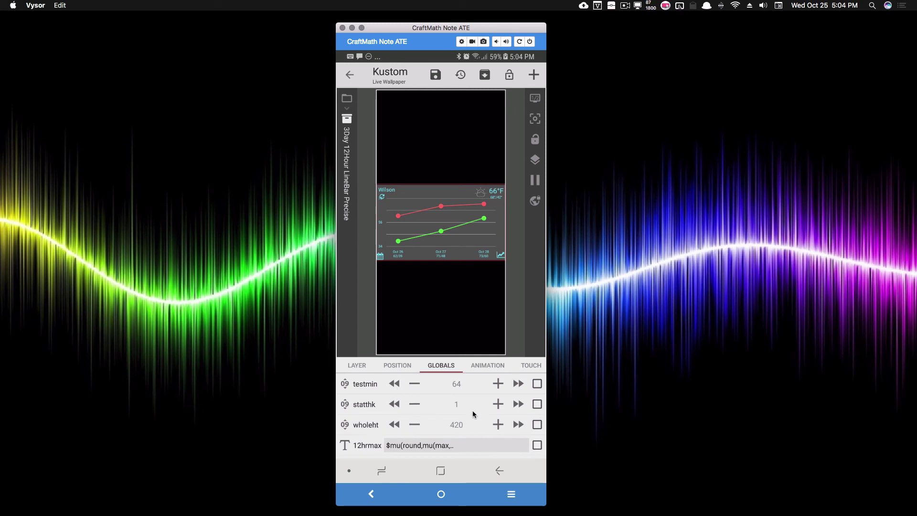
pyautogui.click(519, 425)
pyautogui.click(518, 424)
pyautogui.click(518, 425)
pyautogui.click(518, 424)
pyautogui.click(518, 425)
pyautogui.click(518, 424)
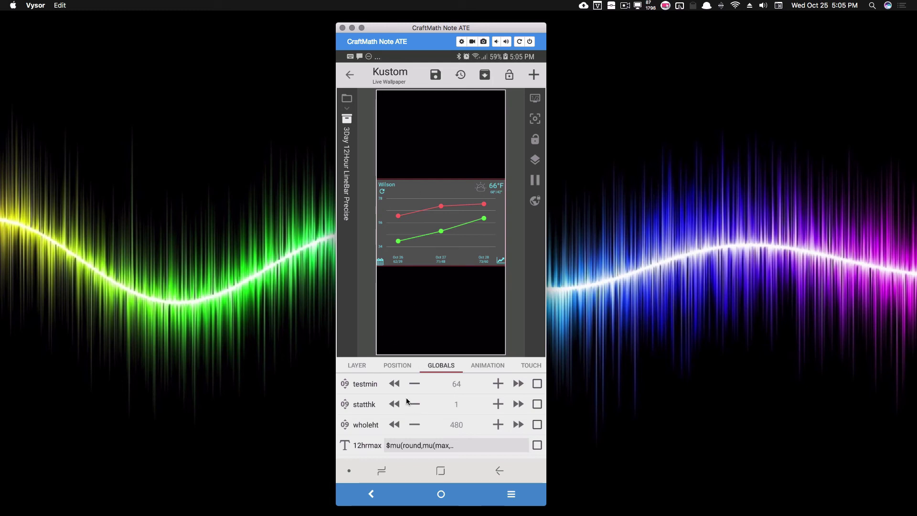
# Reset the statthk grid line thickness to 0, then raise it to 2.
pyautogui.scroll(2, 406, 399)
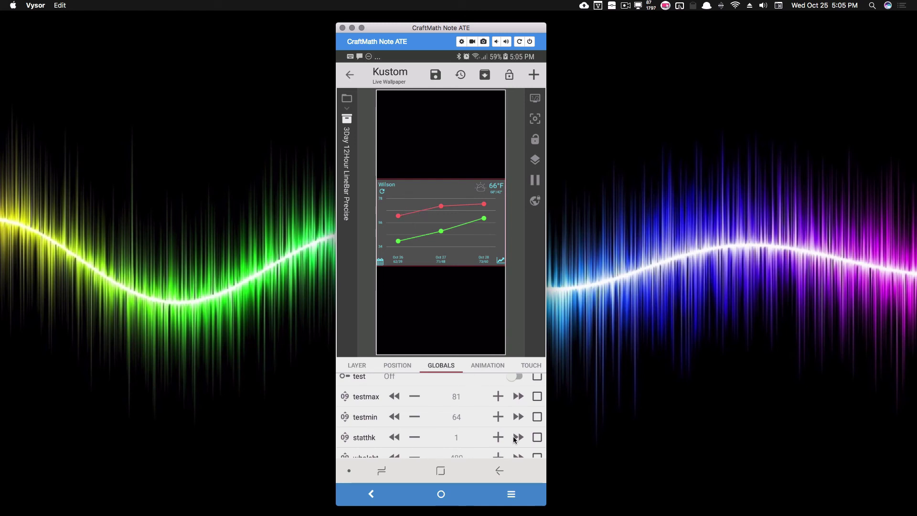
pyautogui.click(395, 437)
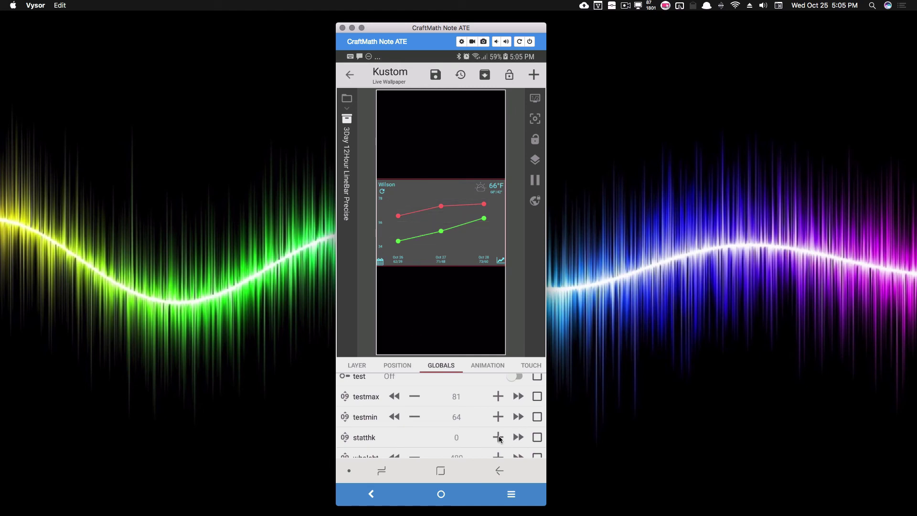
pyautogui.click(498, 437)
pyautogui.click(498, 437)
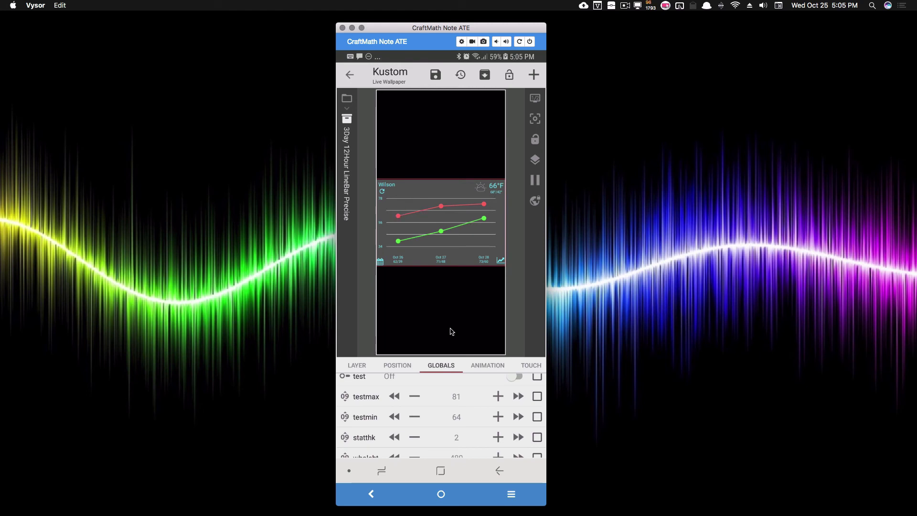
# Switch the widget preview to the 12-hour yellow line forecast chart.
pyautogui.scroll(-10, 455, 422)
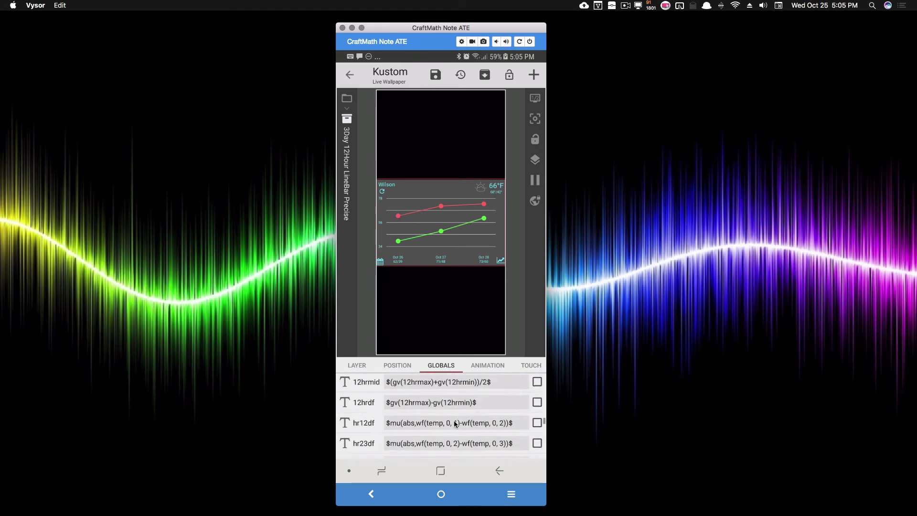
pyautogui.scroll(-5, 455, 424)
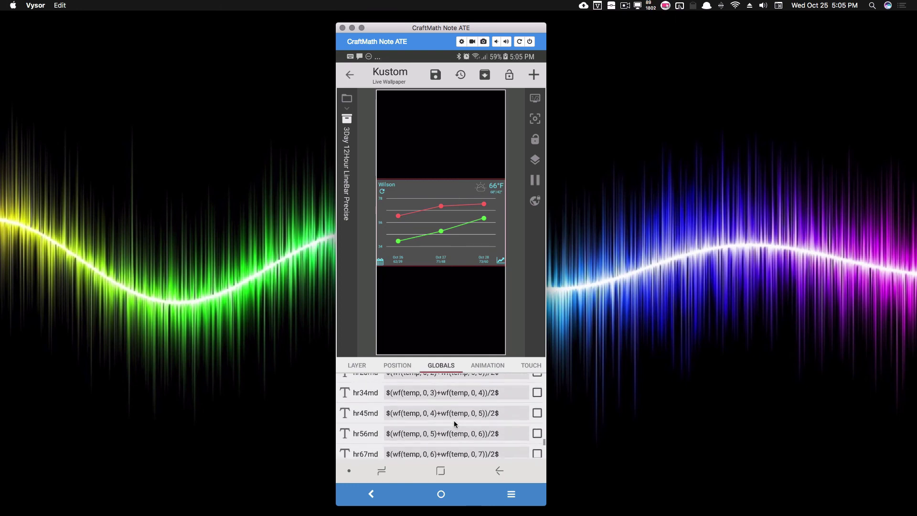
pyautogui.scroll(-5, 454, 424)
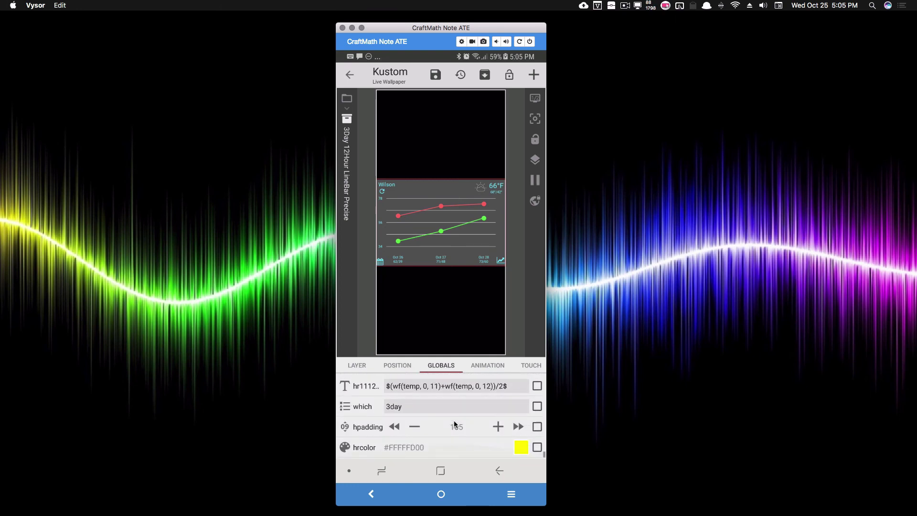
pyautogui.click(381, 262)
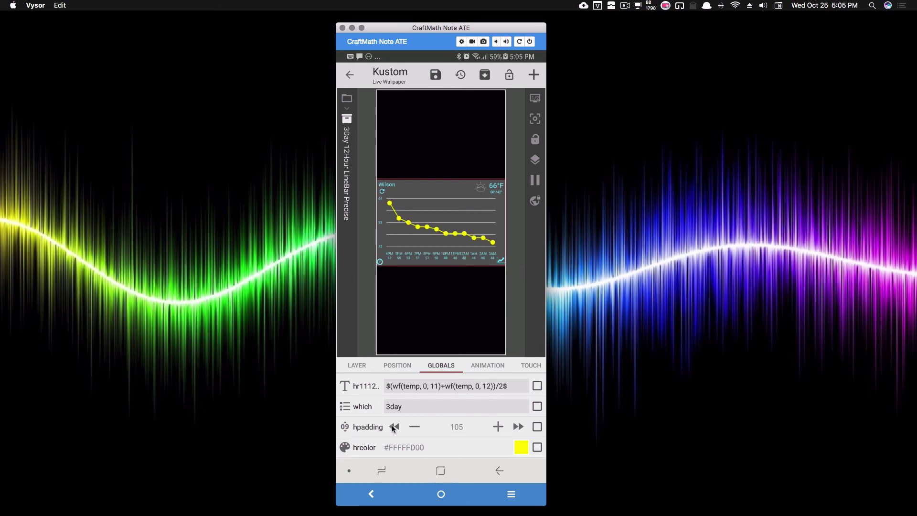
# Try hpadding values of 145, 125 and 85, then settle hour spacing at 105.
pyautogui.click(519, 426)
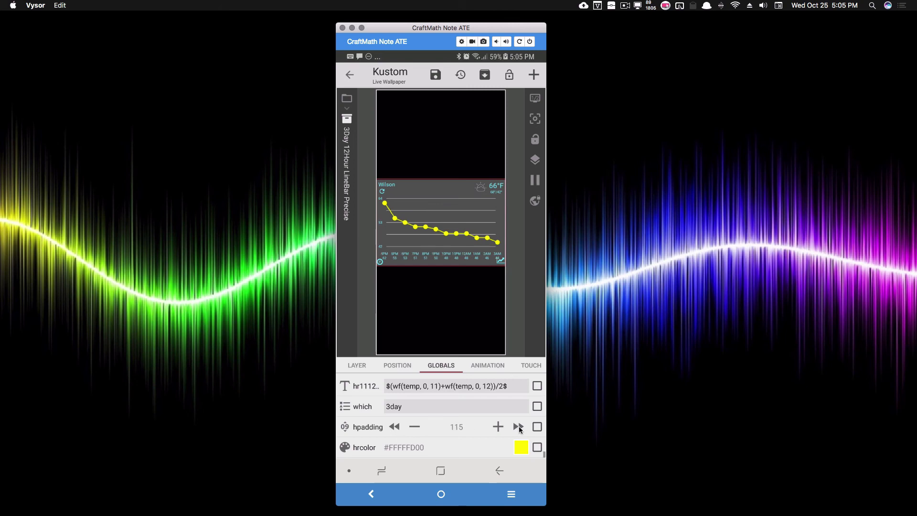
pyautogui.click(394, 426)
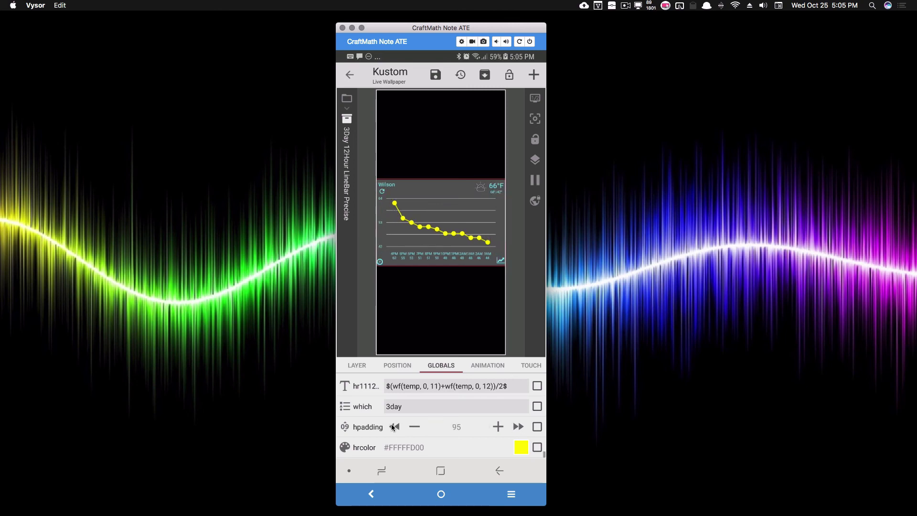
pyautogui.click(391, 425)
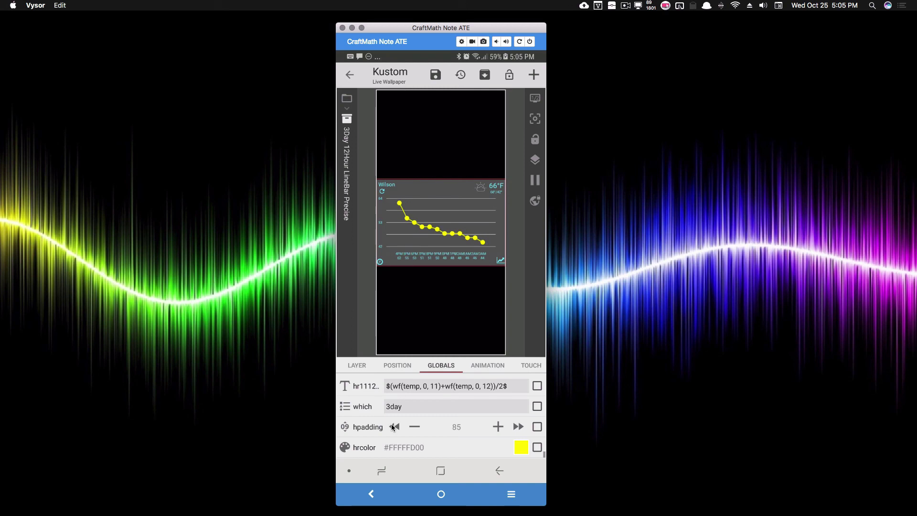
pyautogui.click(518, 426)
pyautogui.click(518, 426)
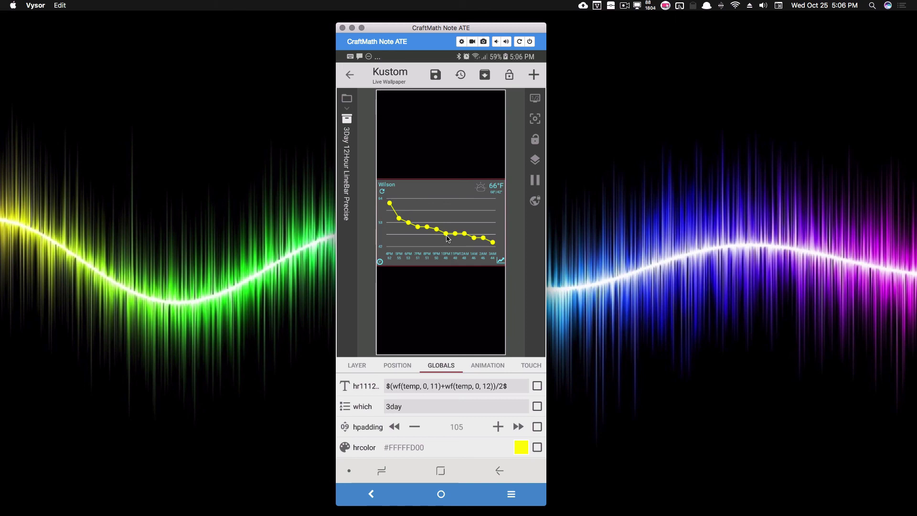
pyautogui.scroll(-5, 400, 443)
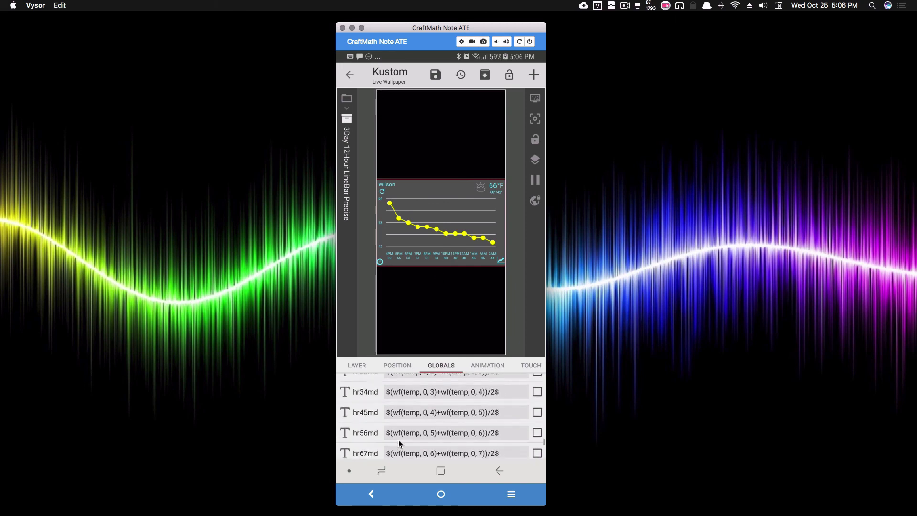
pyautogui.scroll(-5, 399, 441)
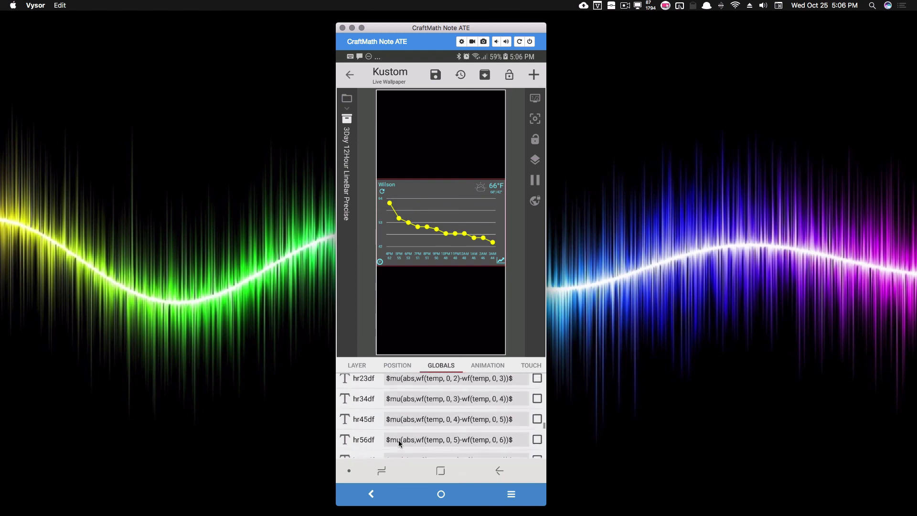
pyautogui.scroll(-5, 400, 443)
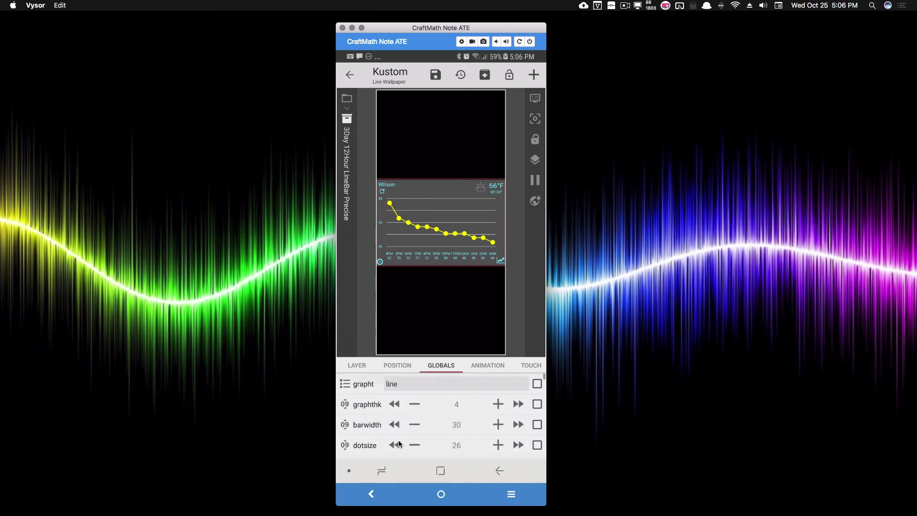